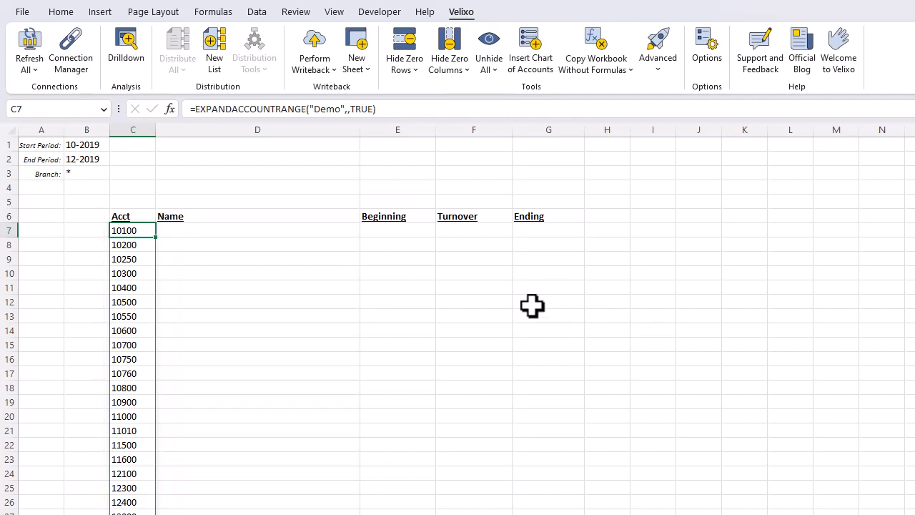
Insert the ACCOUNTNAME function in D7 with connection Demo and account C7.
left_click(186, 227)
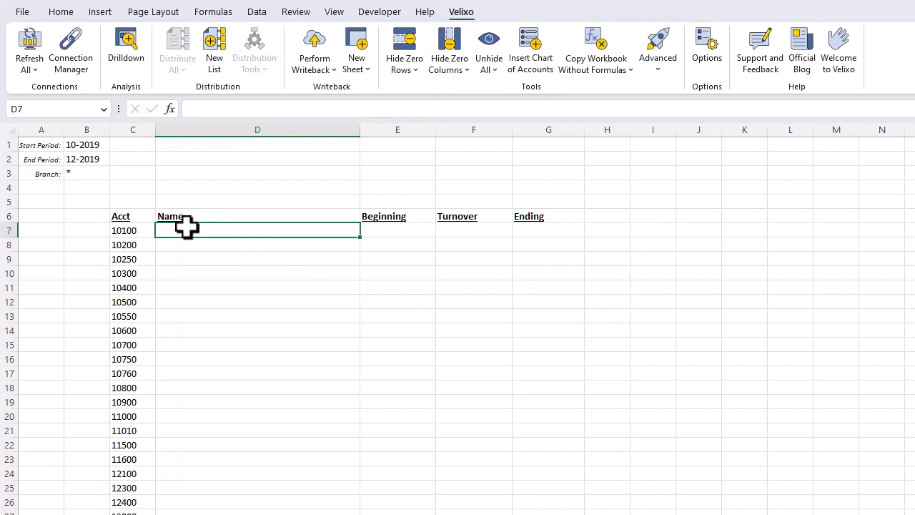
left_click(167, 111)
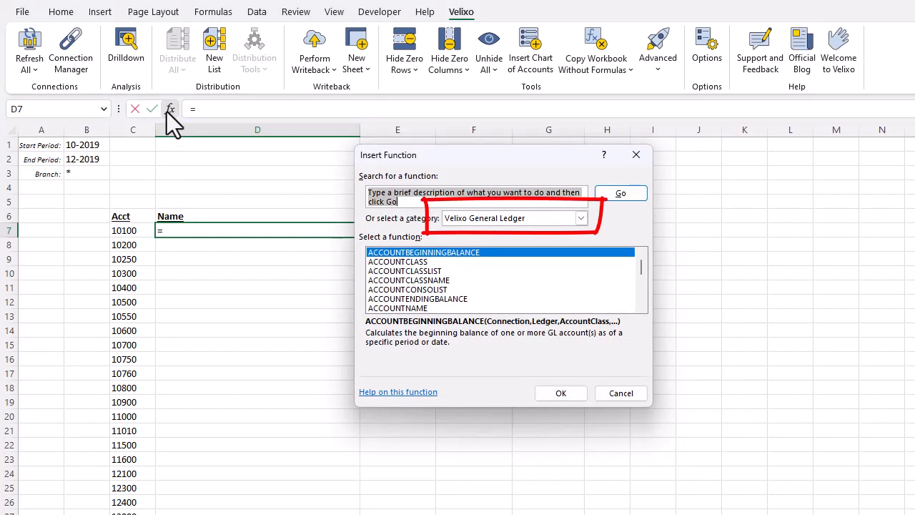
left_click(413, 307)
left_click(554, 396)
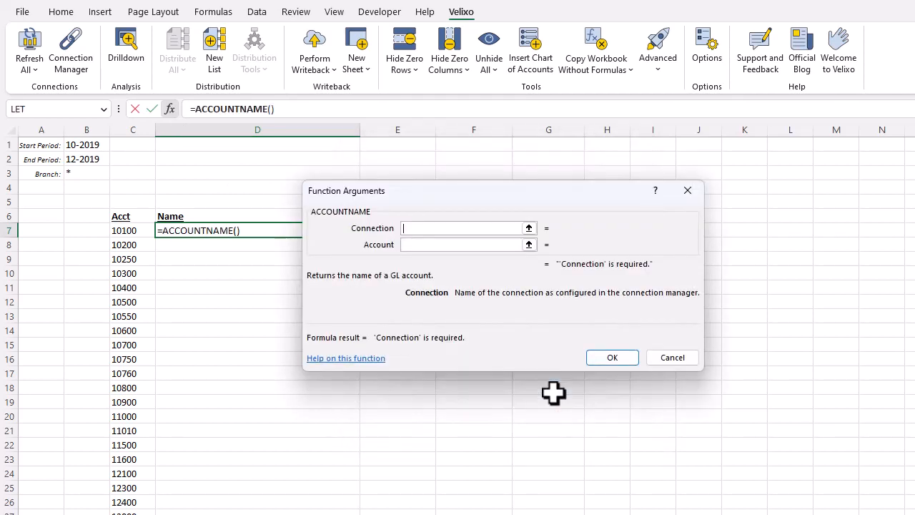
type("Demo")
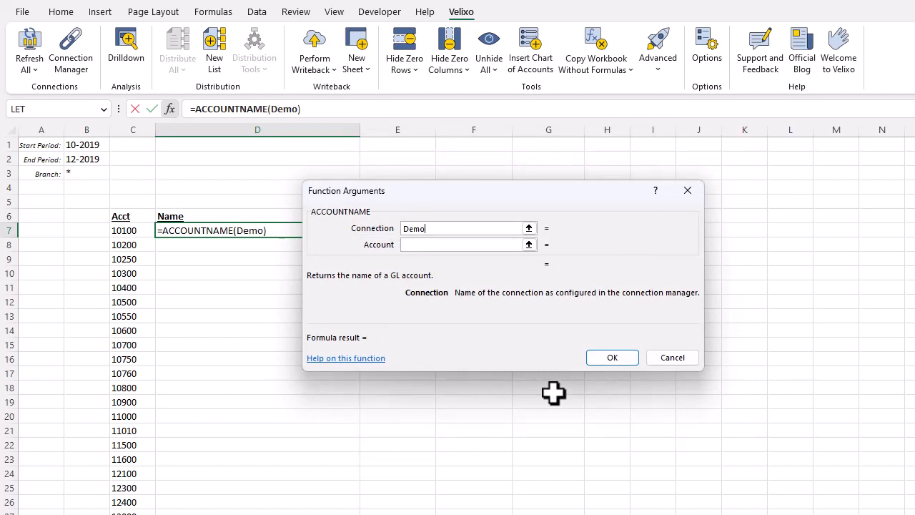
key("Tab")
type("C7")
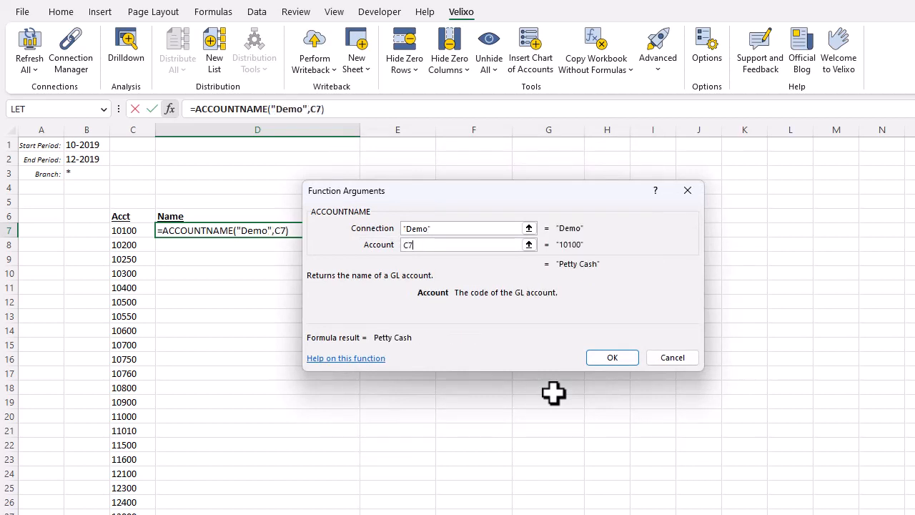
left_click(614, 361)
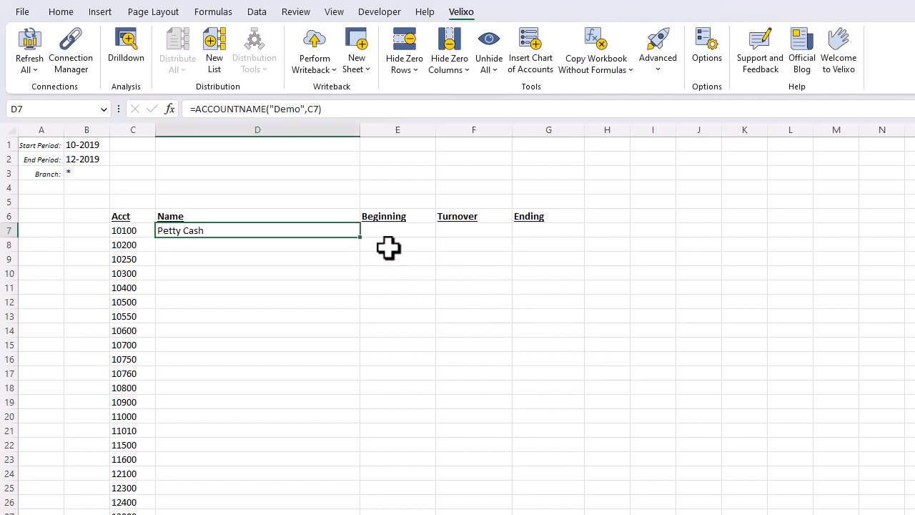
Try filling the account name formula from D7 down to row 26, and undo the fill.
left_click_drag(362, 238, 367, 505)
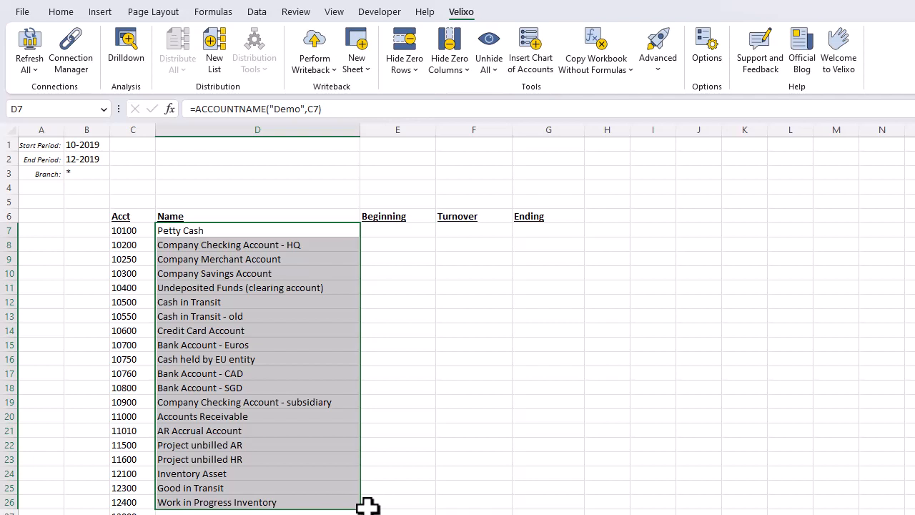
key("ctrl+z")
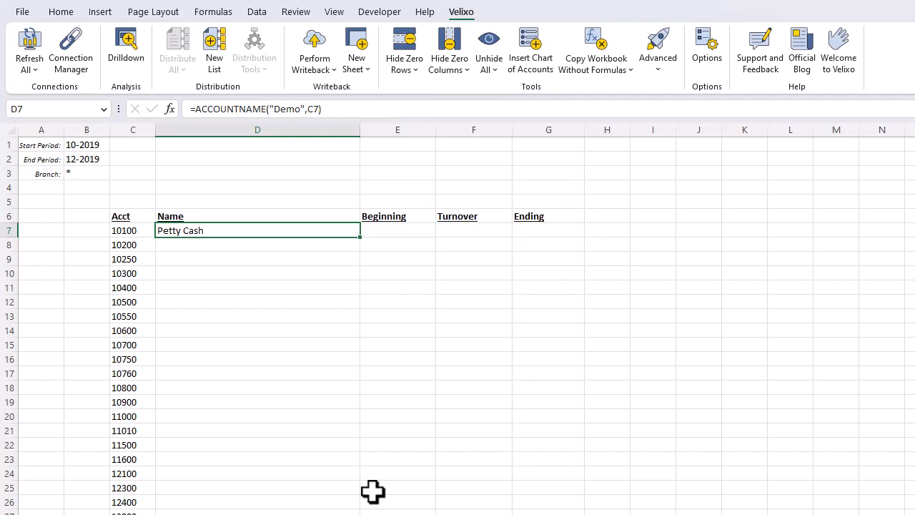
Review the arguments of the account name formula in D7 and the account list formula in C7.
left_click(172, 110)
left_click(410, 244)
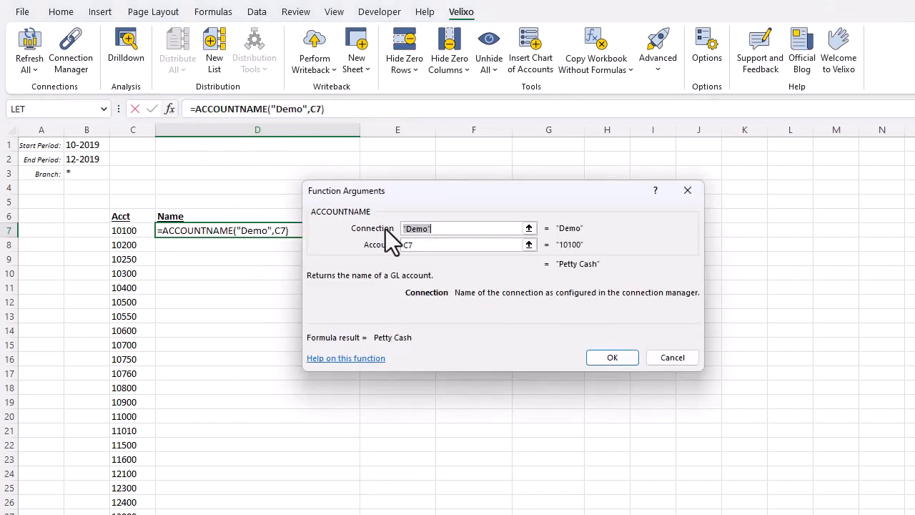
key("Return")
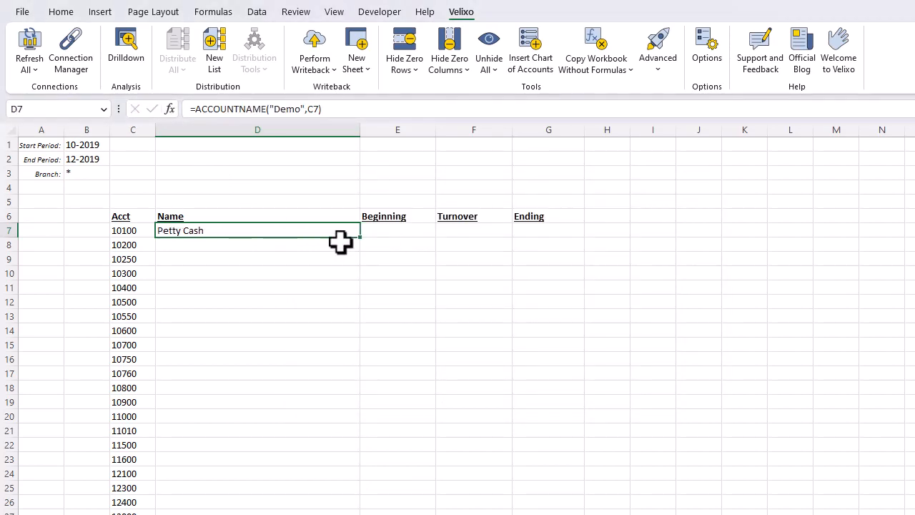
left_click(131, 231)
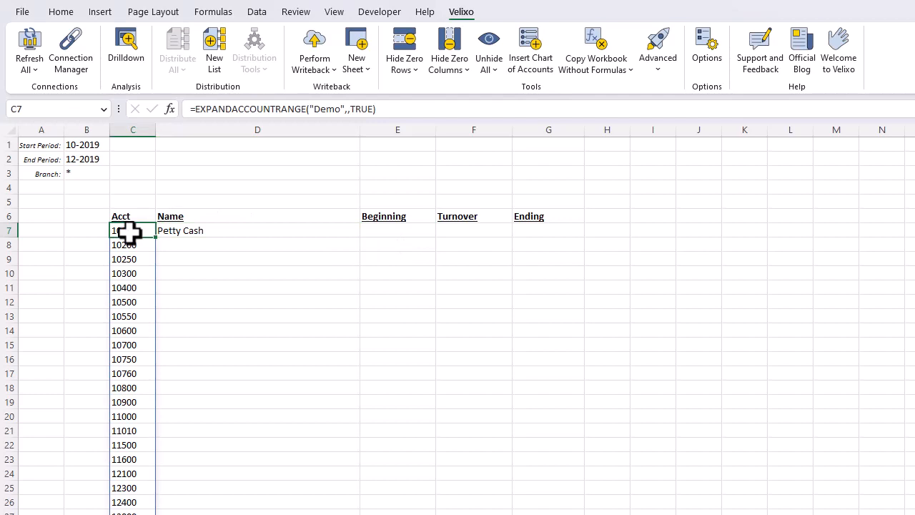
Change the account argument of the ACCOUNTNAME formula in D7 to the spilled range C7#.
left_click(217, 229)
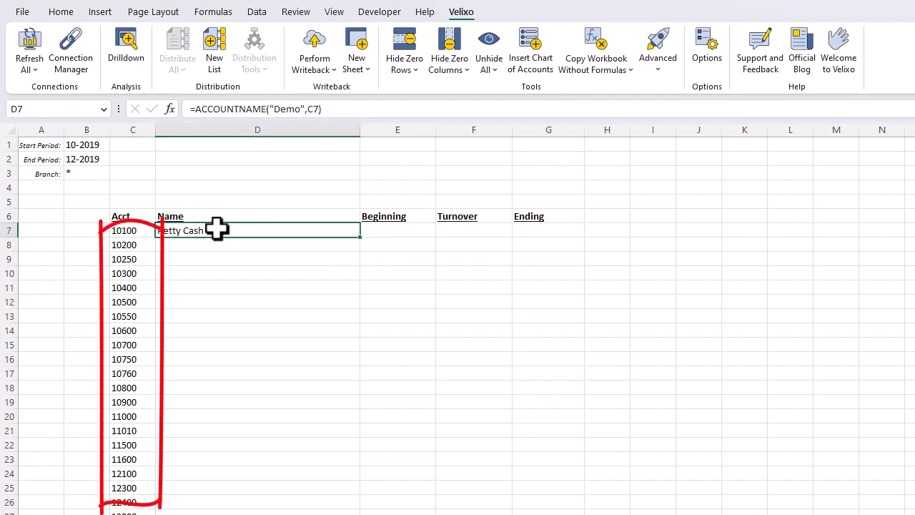
left_click(170, 109)
left_click(442, 245)
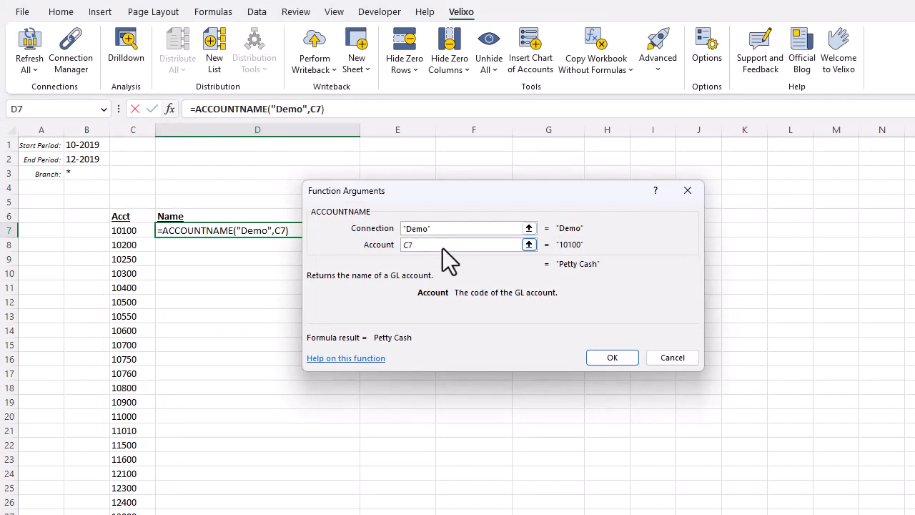
type("#")
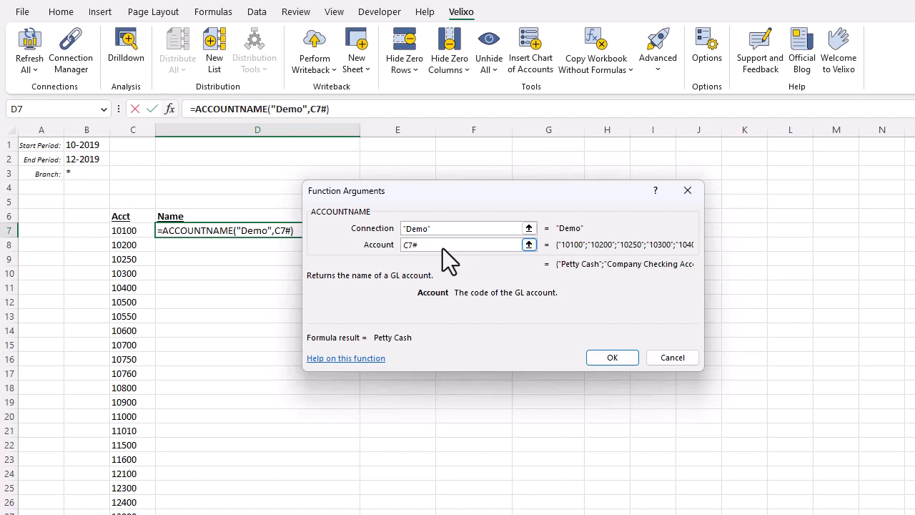
left_click(611, 357)
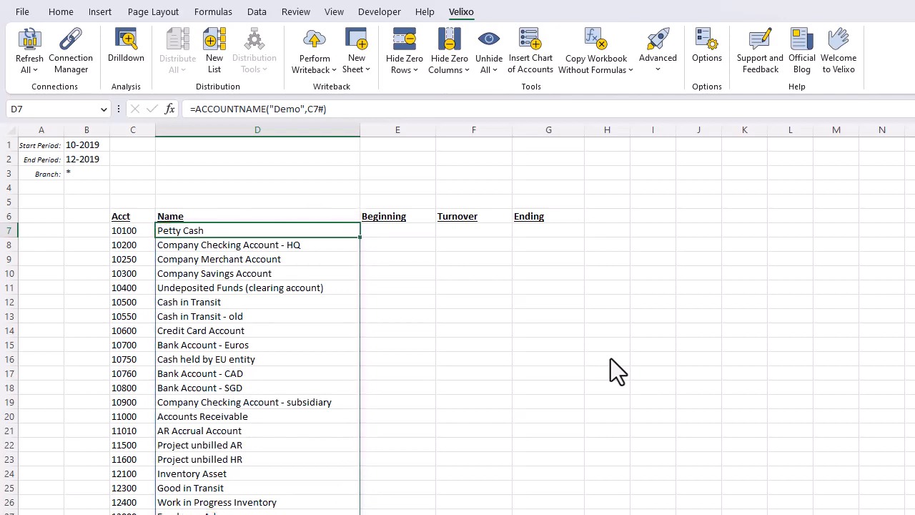
Start an ACCOUNTBEGINNINGBALANCE function in E7 with connection Demo and ledger Actual.
left_click(421, 234)
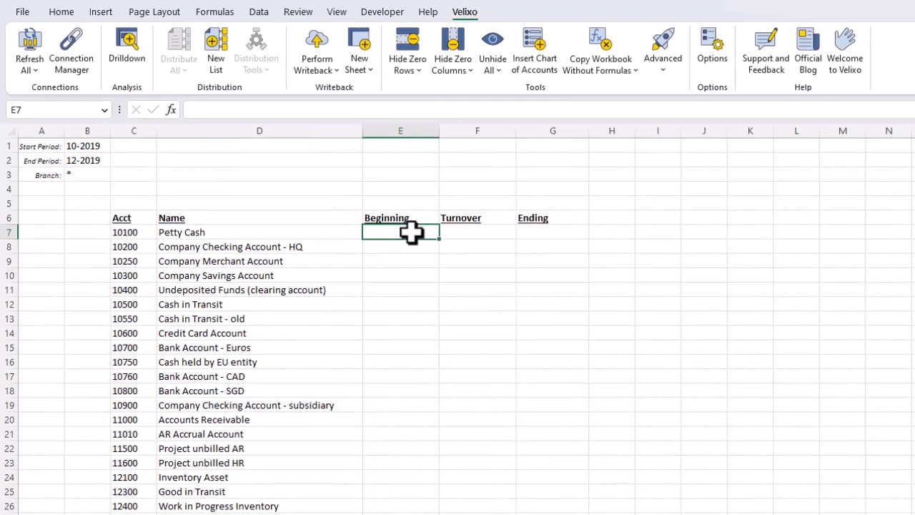
left_click(184, 118)
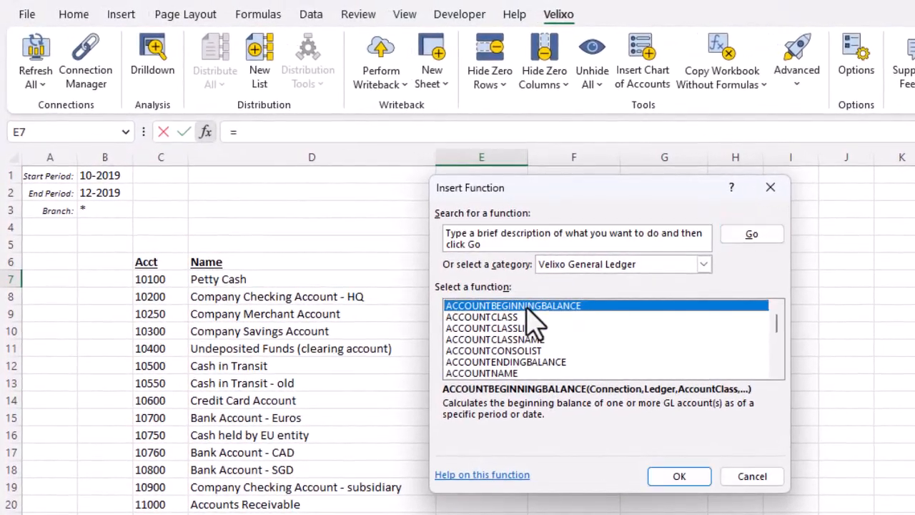
left_click(682, 477)
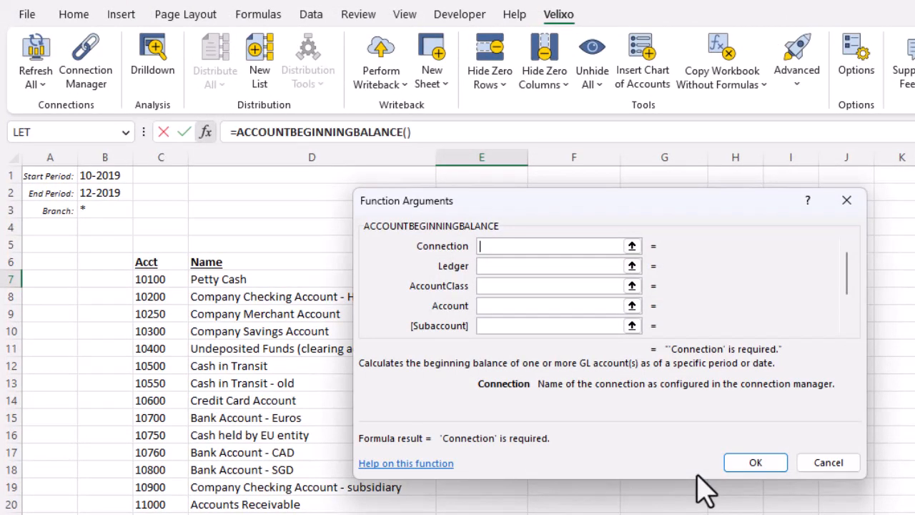
type("Demo")
key("Tab")
type("Ac")
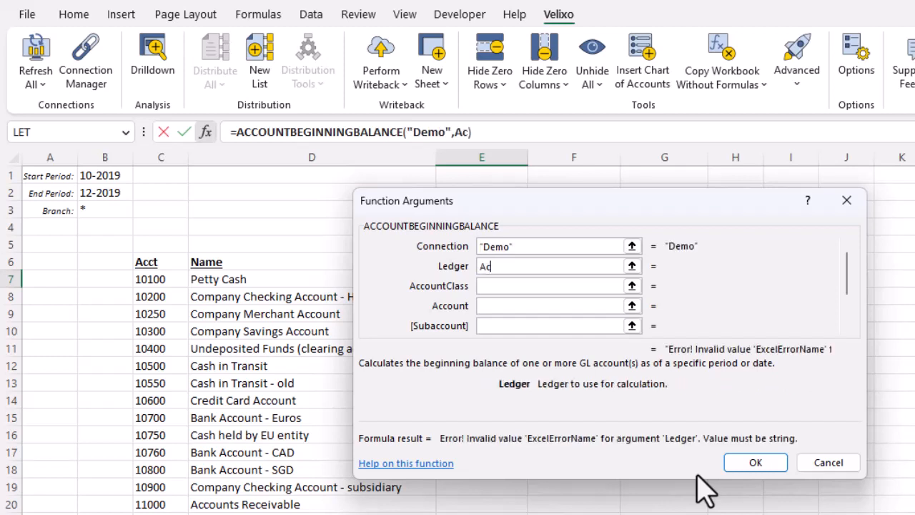
type("tual")
key("Tab")
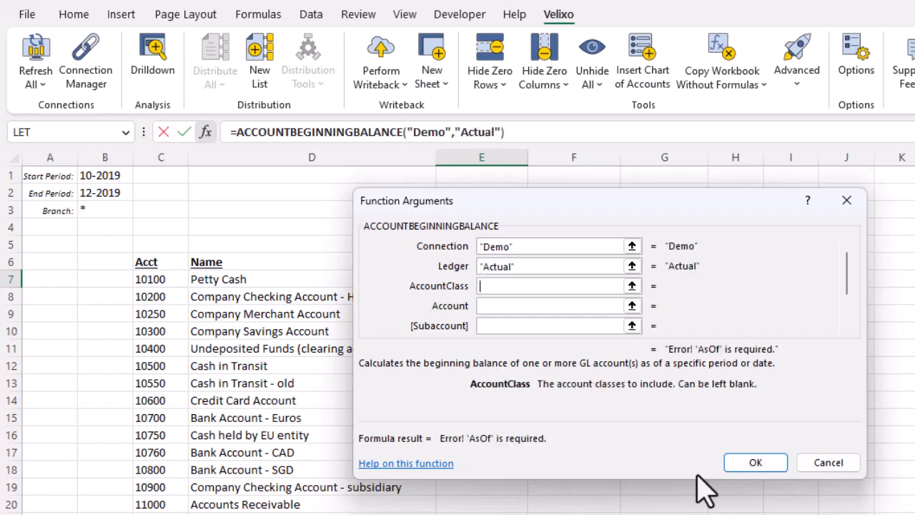
Complete the beginning balance formula with account C7#, branch B3 and as-of period B1, leaving account class and subaccount blank.
key("Tab")
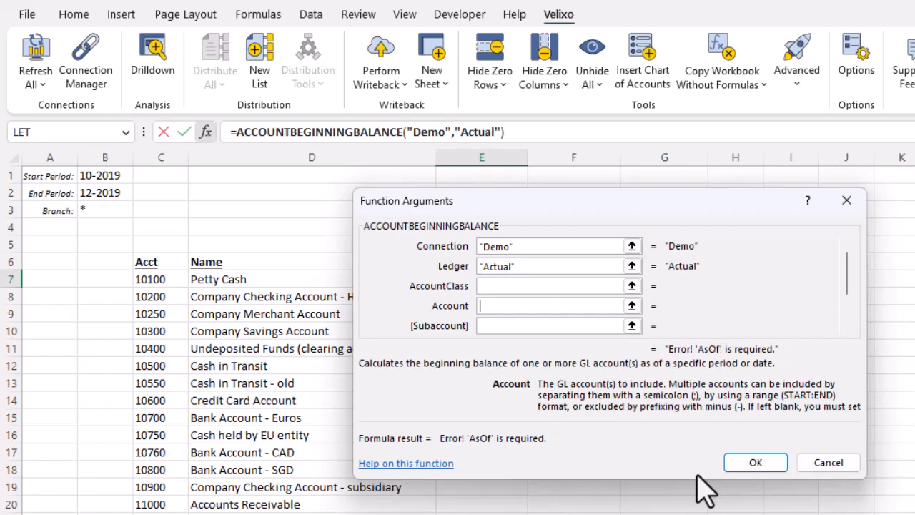
type("C7#")
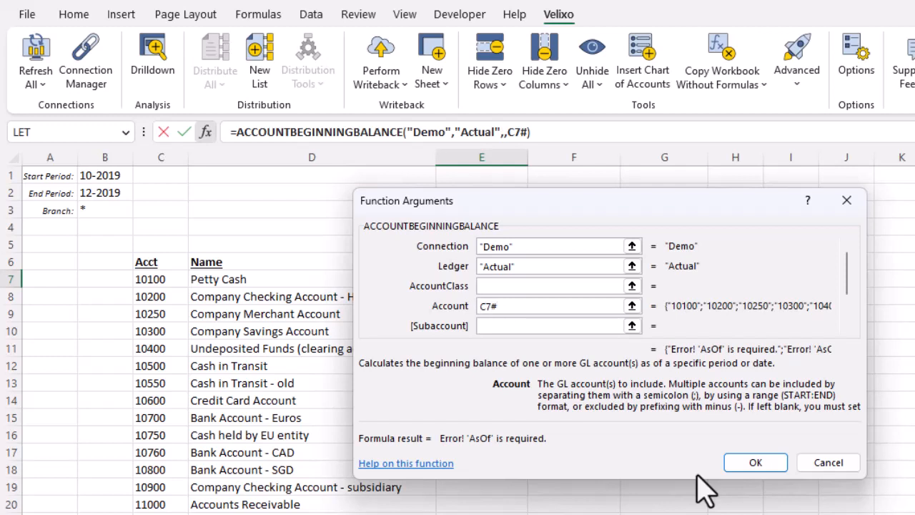
key("Tab")
key("Tab")
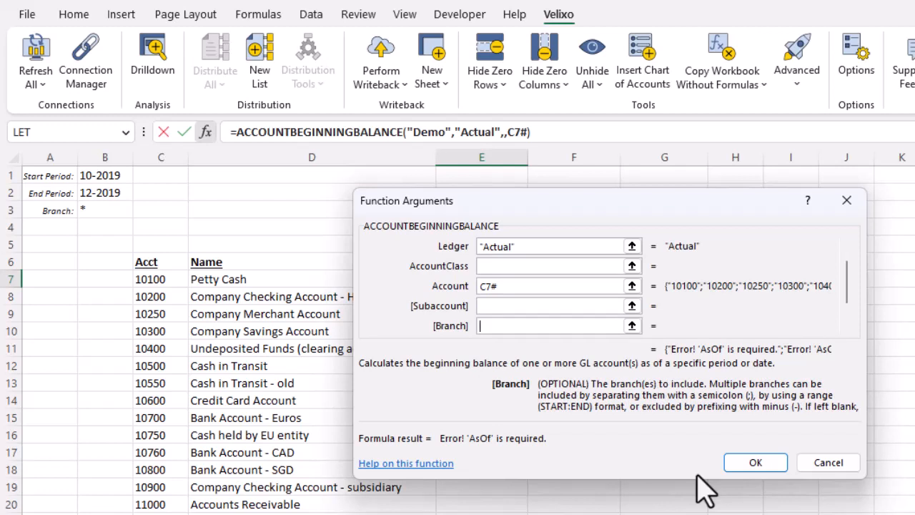
left_click(107, 210)
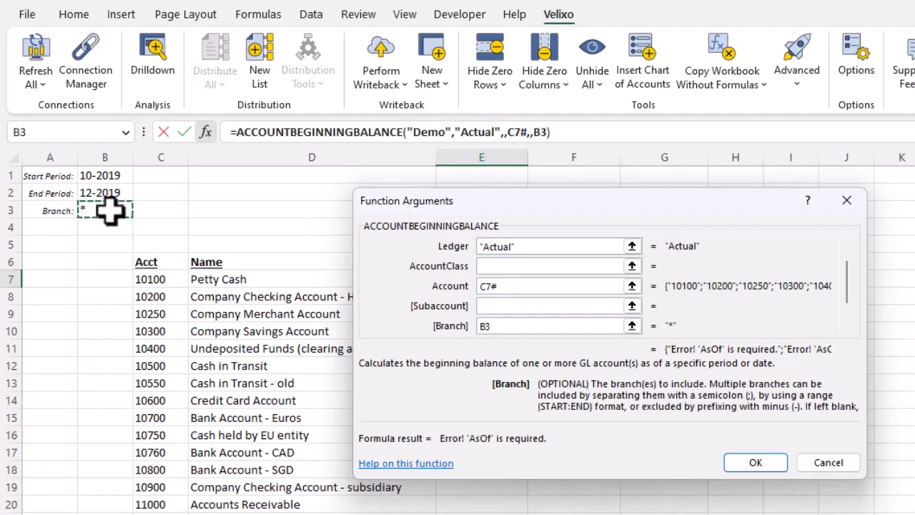
key("Tab")
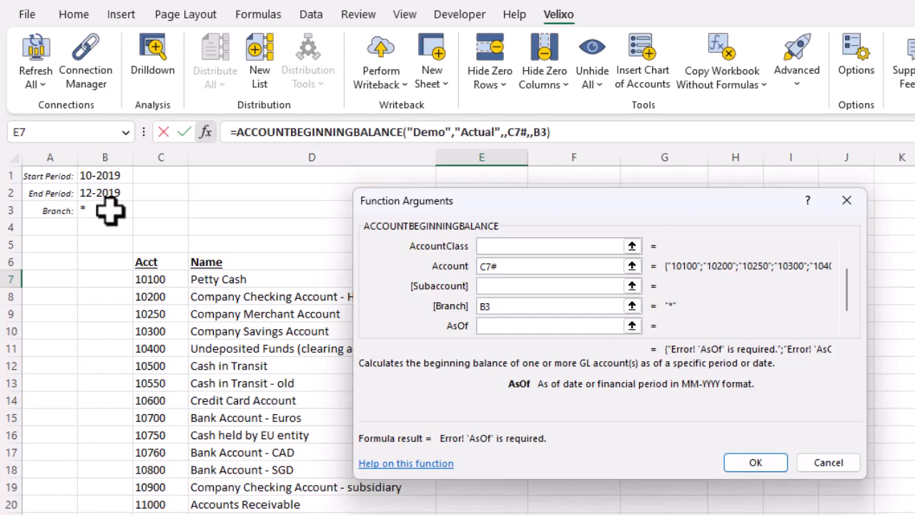
left_click(115, 175)
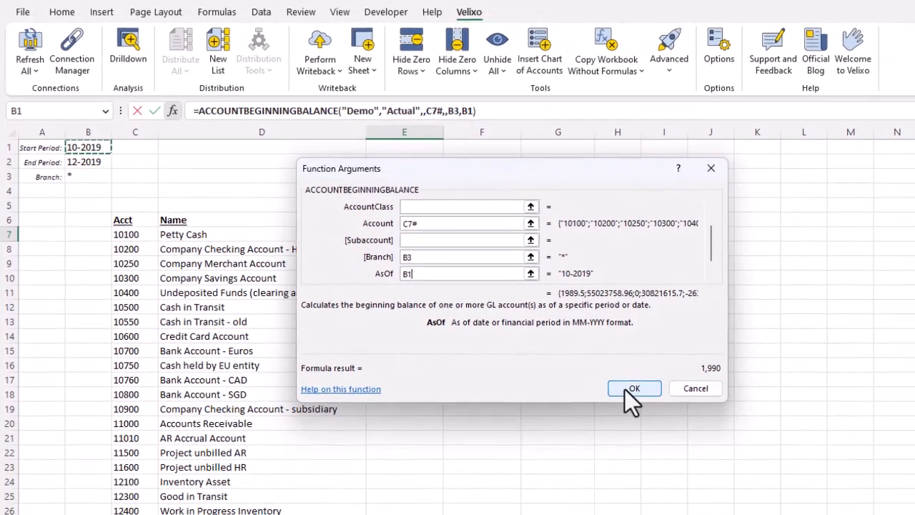
left_click(661, 414)
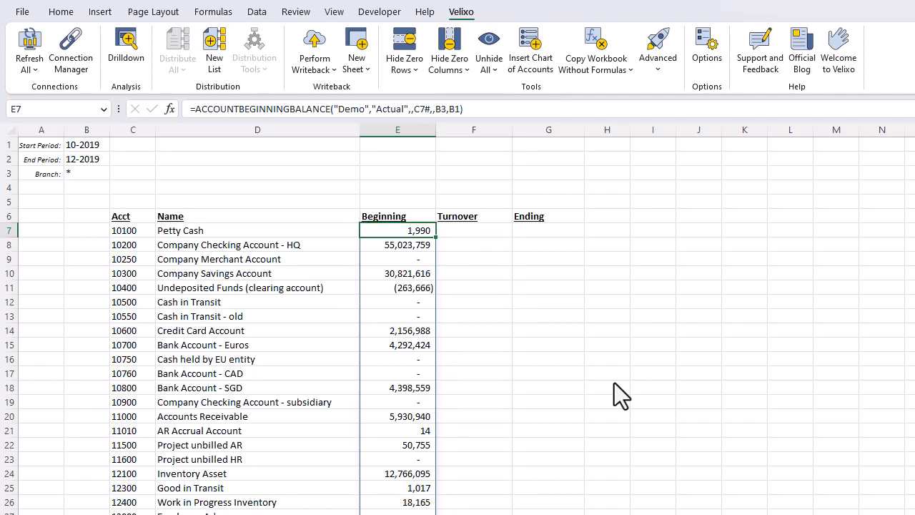
Start an ACCOUNTTURNOVER function in F7 with connection Demo and ledger Actual.
left_click(472, 229)
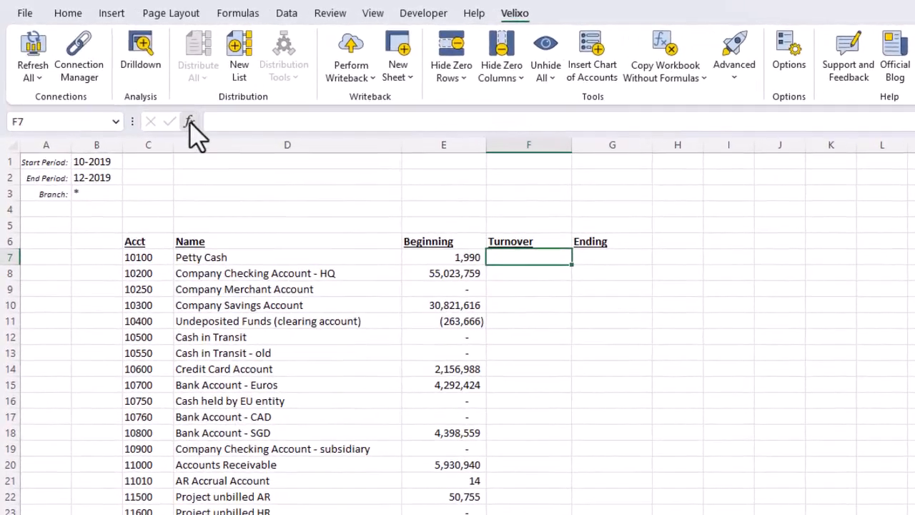
left_click(189, 122)
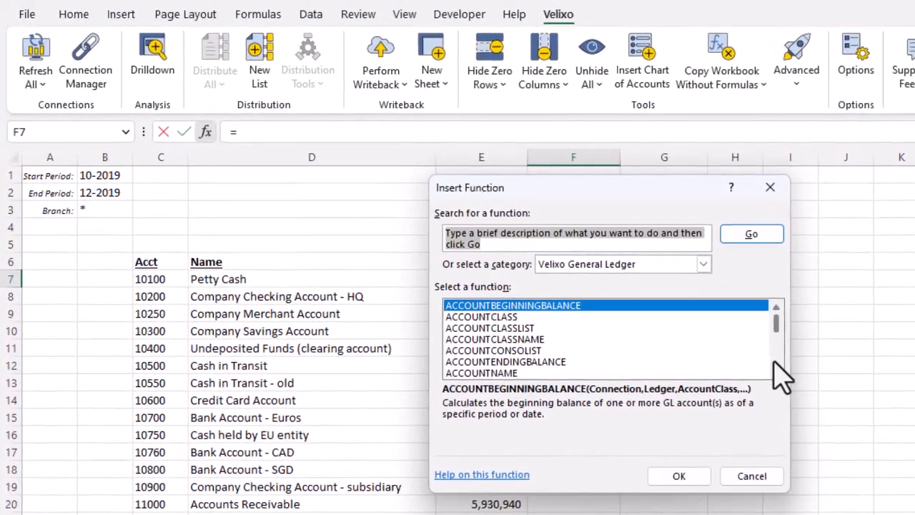
scroll(781, 375, "down", 2)
left_click(552, 340)
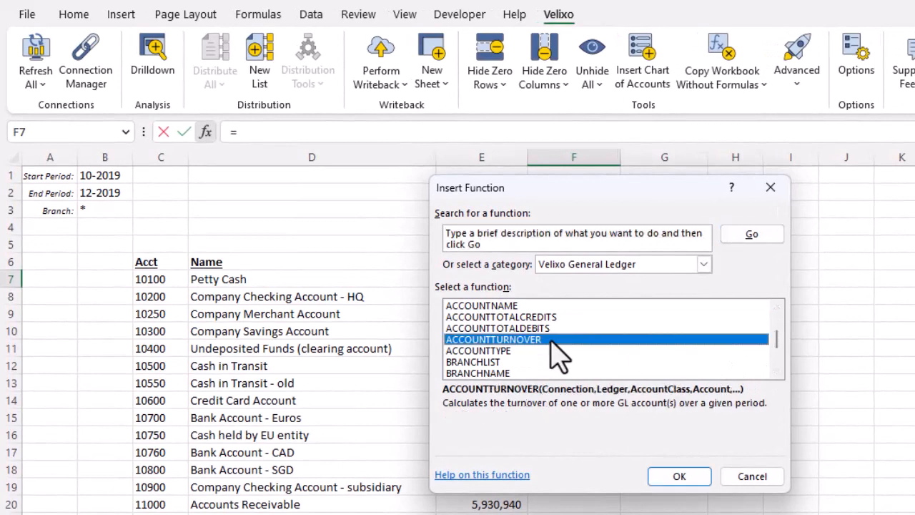
left_click(682, 476)
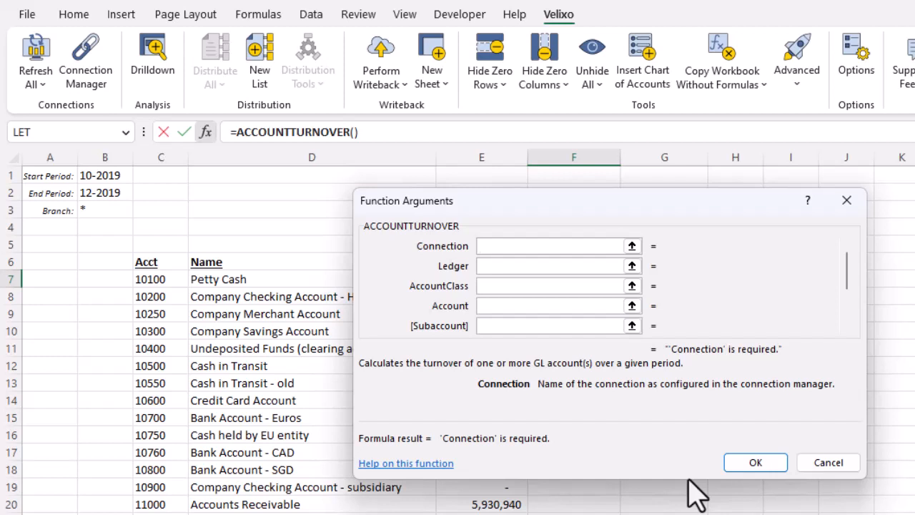
type("Demo")
key("Tab")
type("Actual")
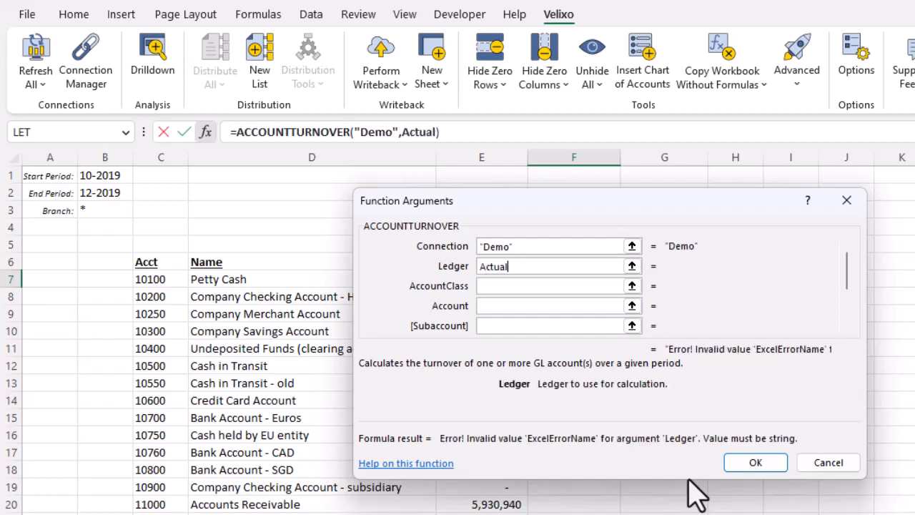
Set the turnover function's account to the spilled range C7# and branch to B3, leaving account class and subaccount blank.
key("Tab")
key("Tab")
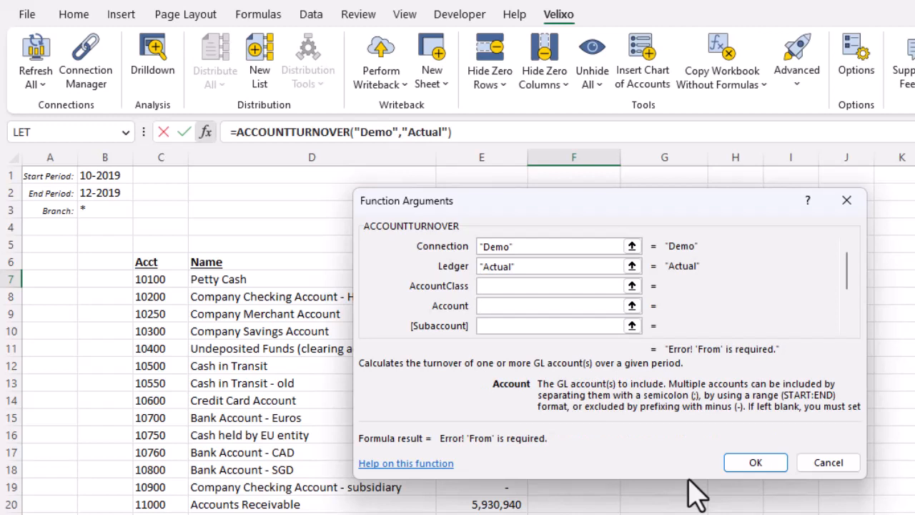
type("C7#")
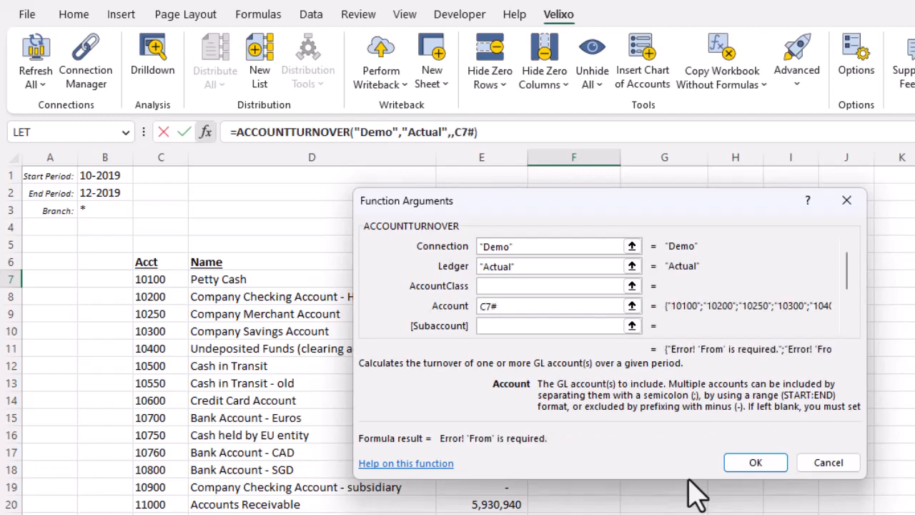
key("Tab")
key("Tab")
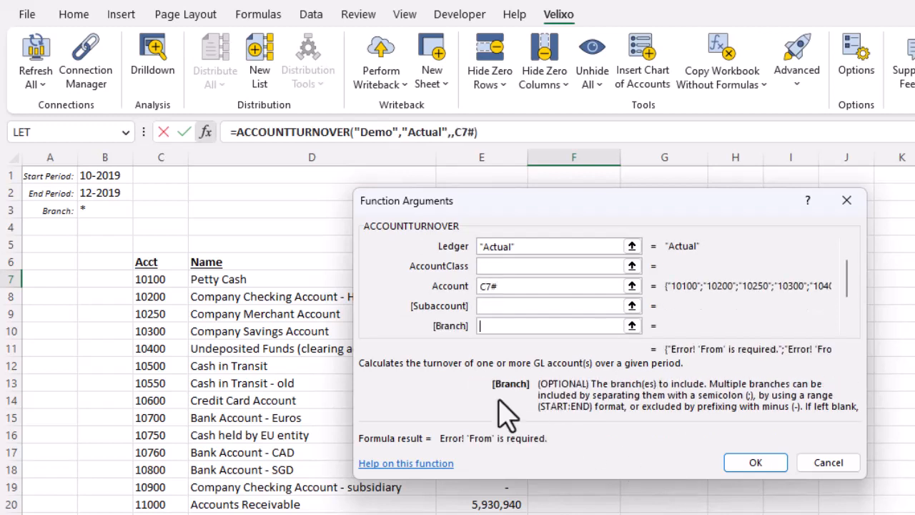
left_click(101, 211)
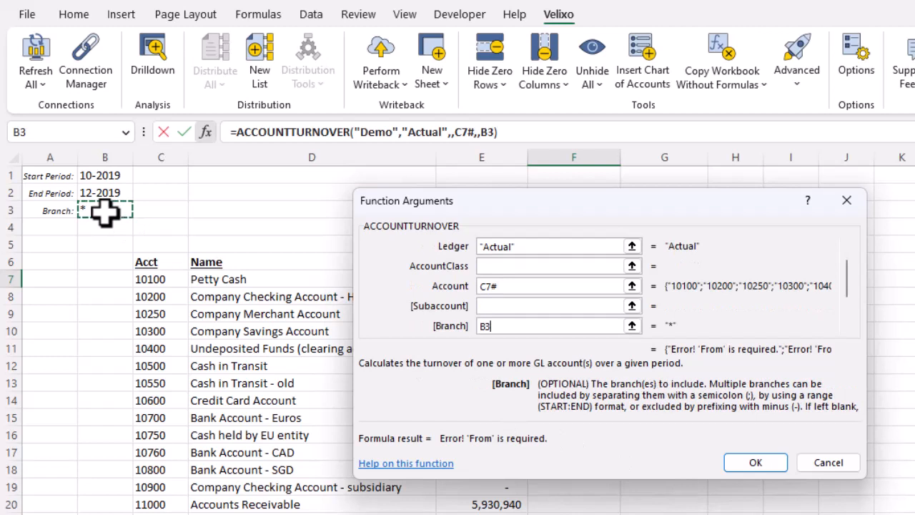
Complete the turnover formula with the from period taken from B1 and the to period from B2.
left_click(846, 328)
left_click(846, 327)
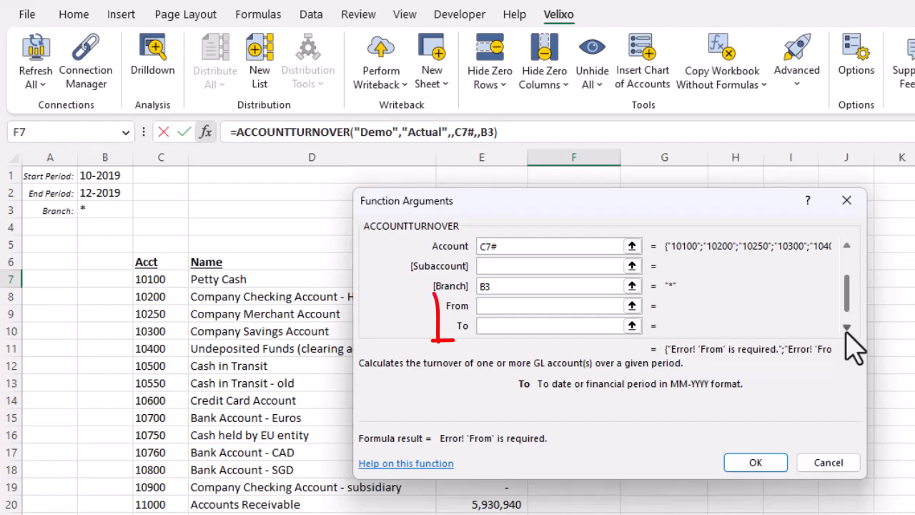
left_click(549, 306)
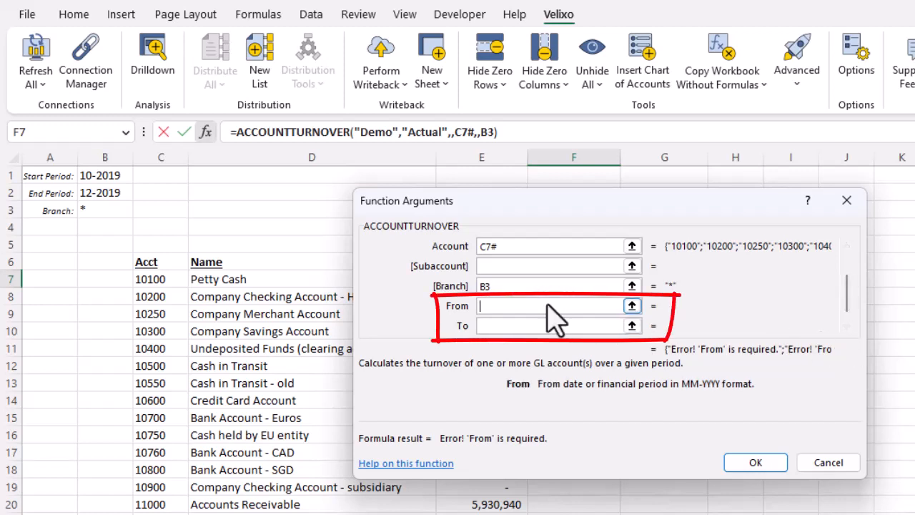
left_click(98, 177)
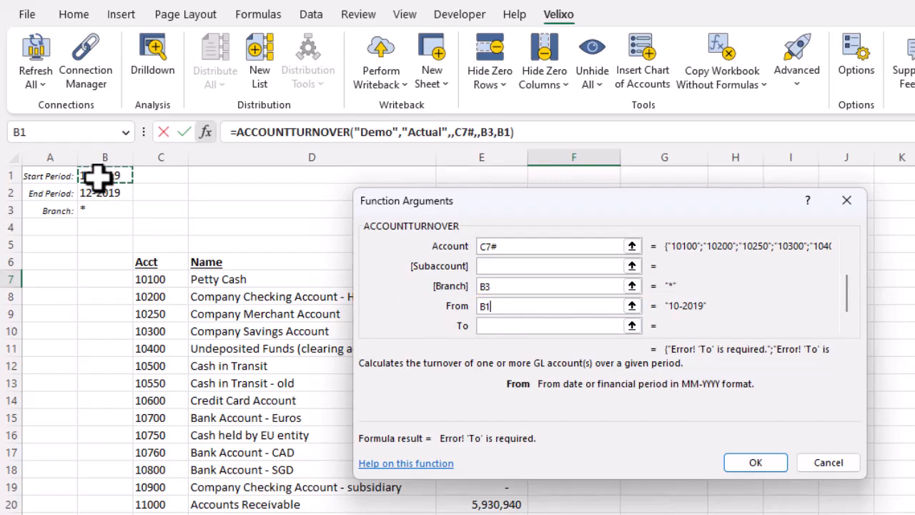
left_click(488, 326)
left_click(107, 193)
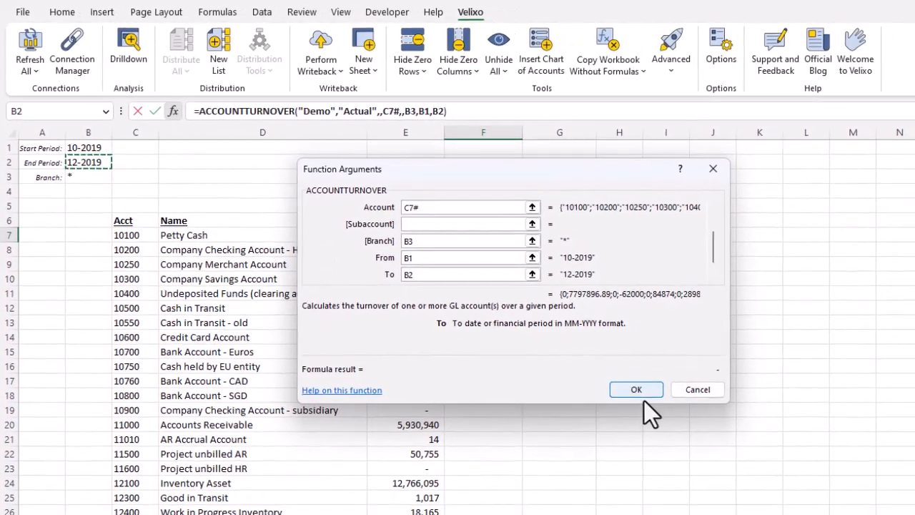
left_click(680, 416)
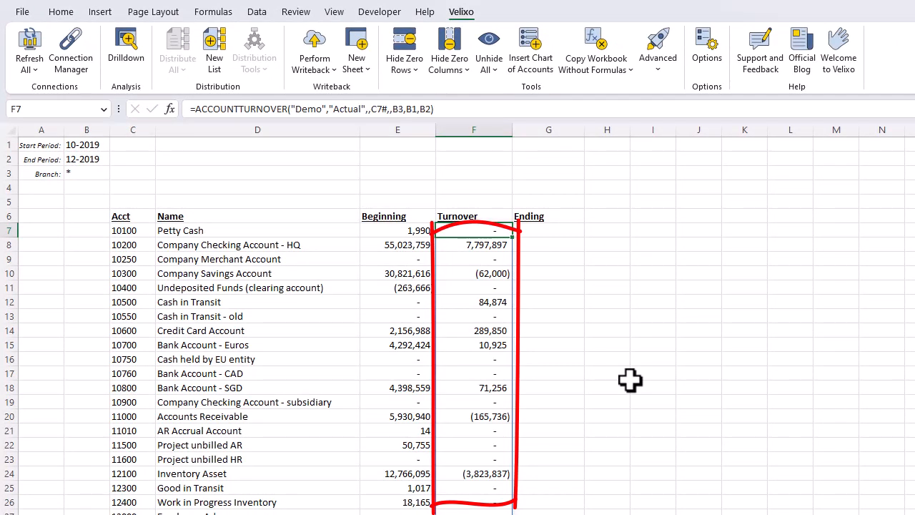
Start an ACCOUNTENDINGBALANCE function in G7 with connection Demo and ledger ACTUAL.
left_click(536, 230)
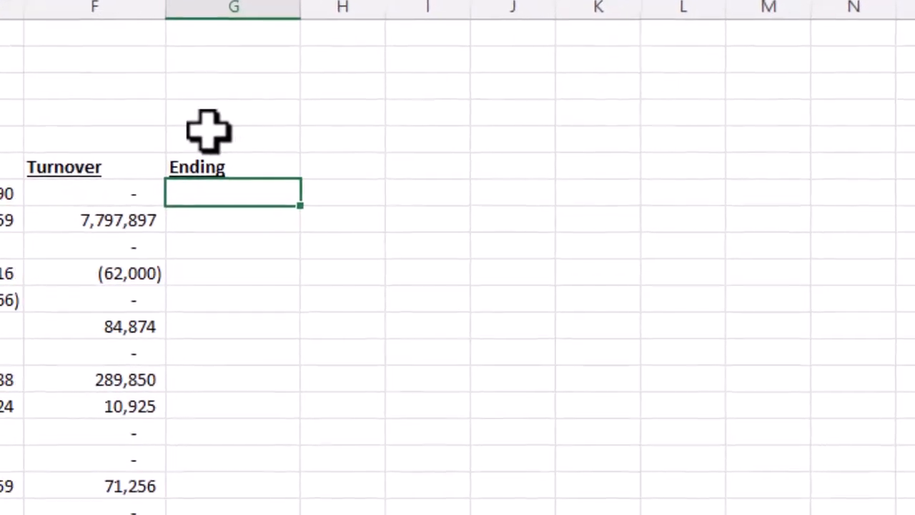
type("=ending")
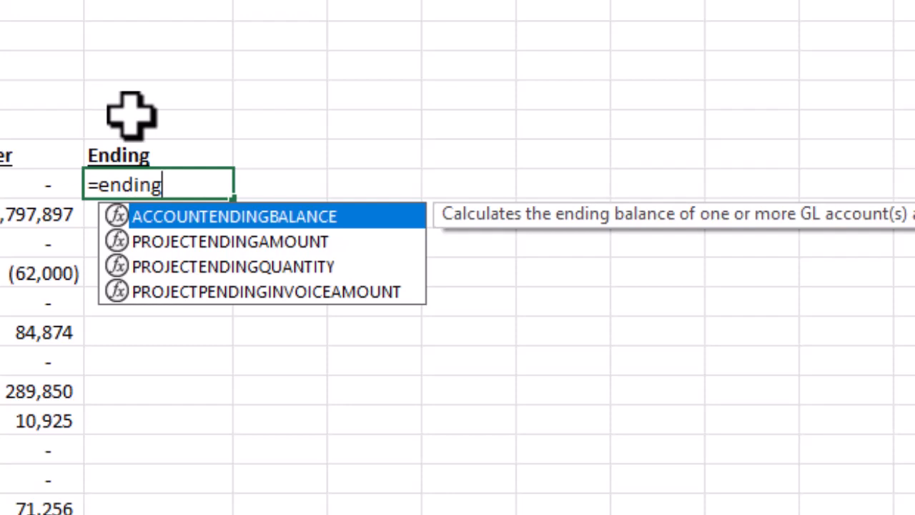
key("Tab")
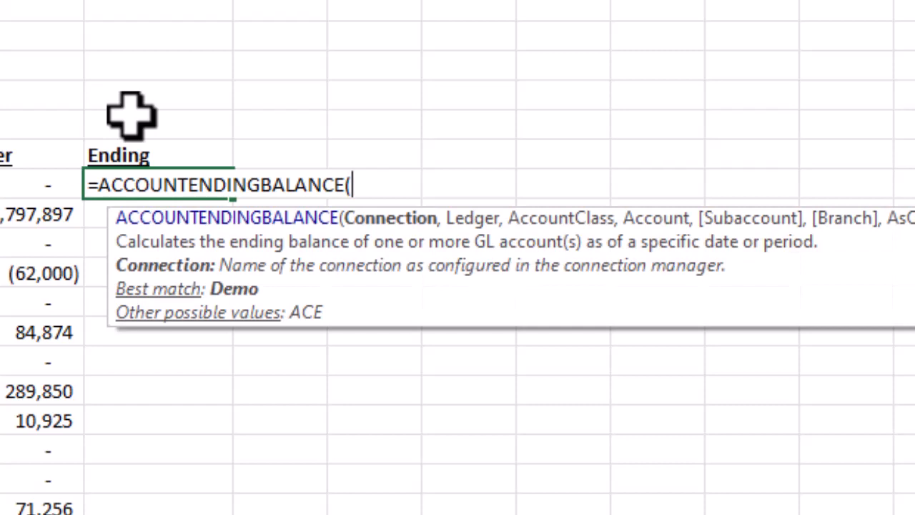
type("\"Demo\",\"ACTUAL\"")
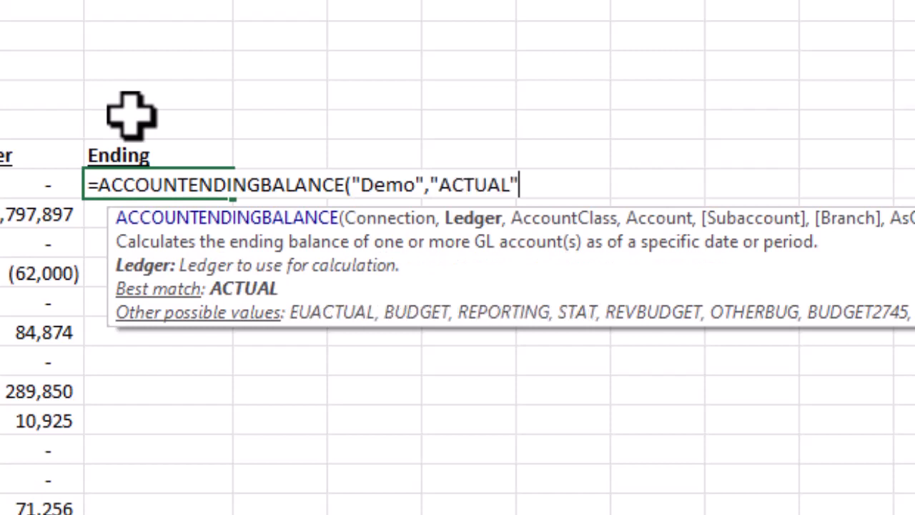
key("F2")
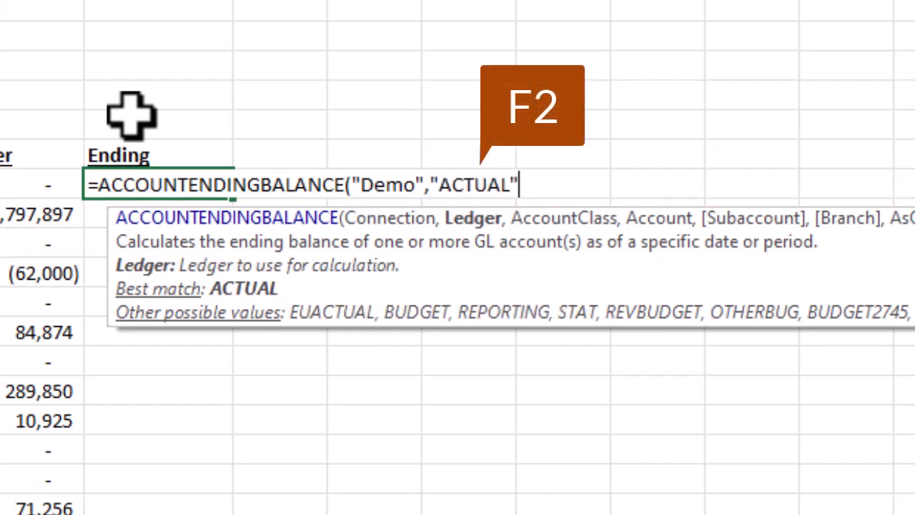
Complete the ending balance formula with account C7#, branch B3 and as-of period B2, leaving account class and subaccount blank.
type(",,")
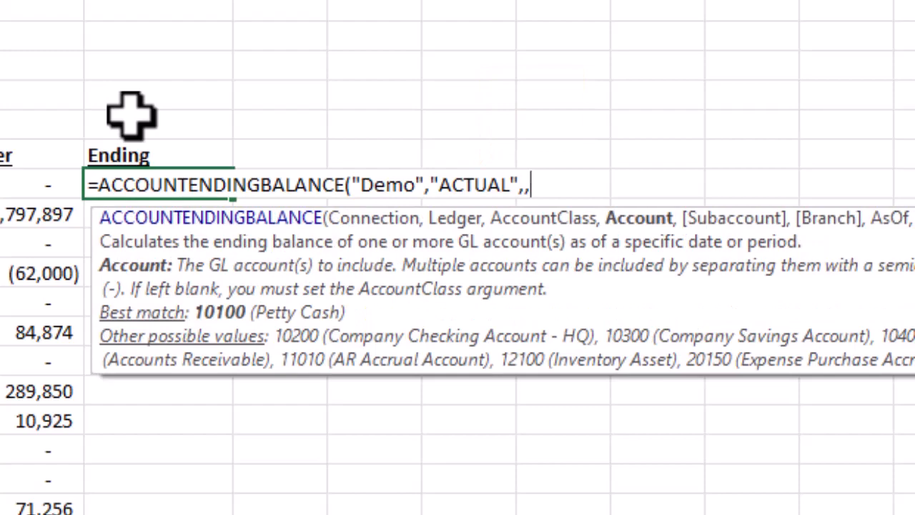
type("C7#")
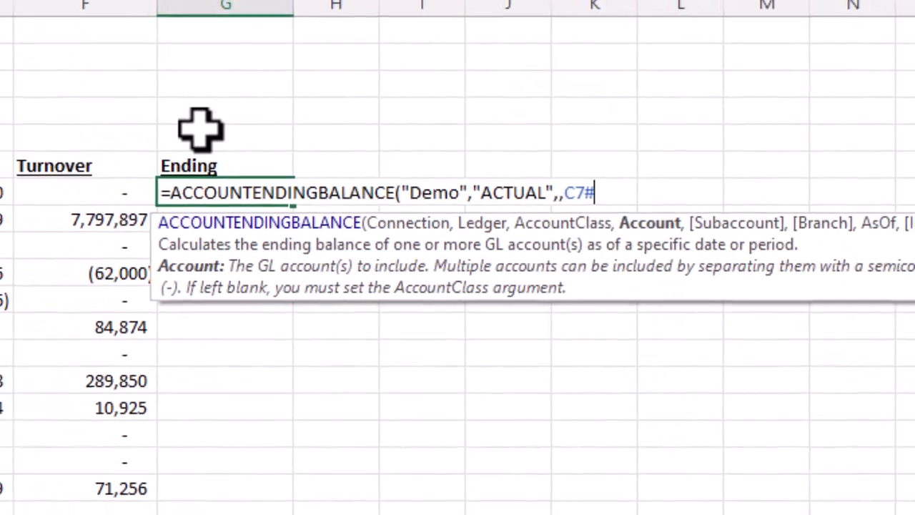
type(",,")
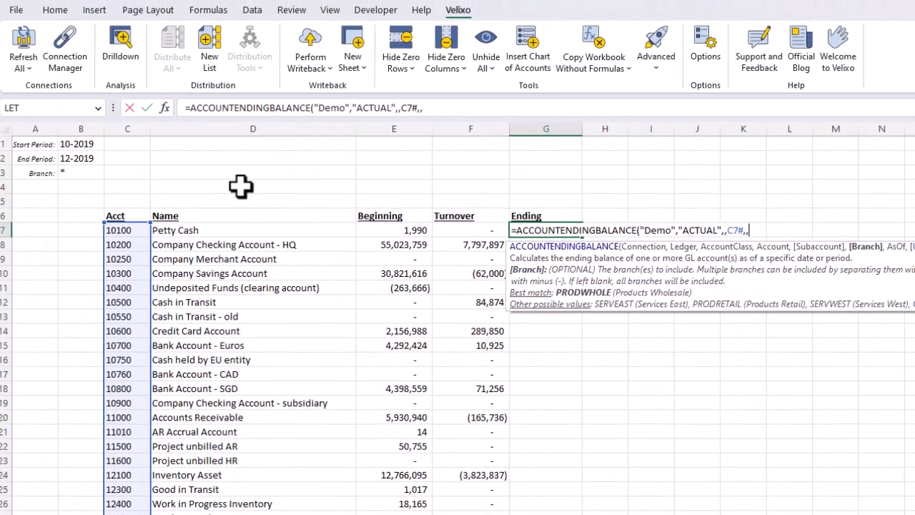
left_click(80, 173)
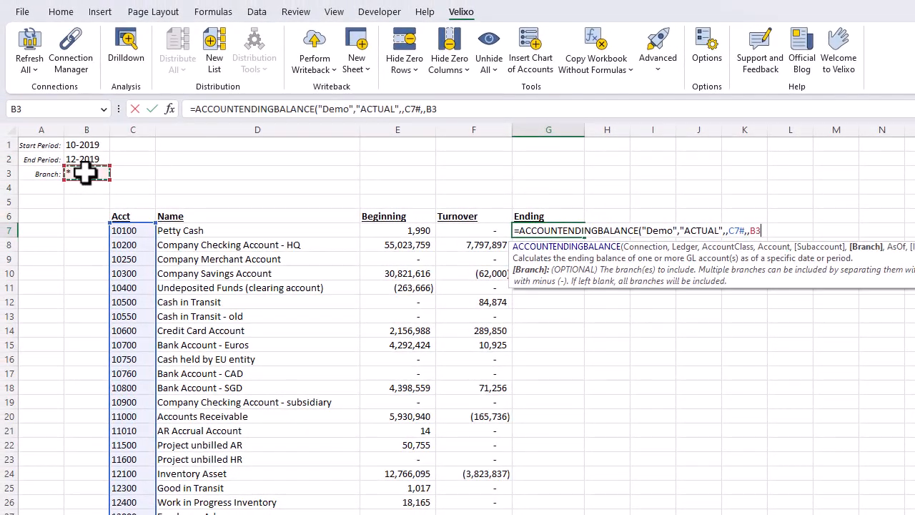
type(",")
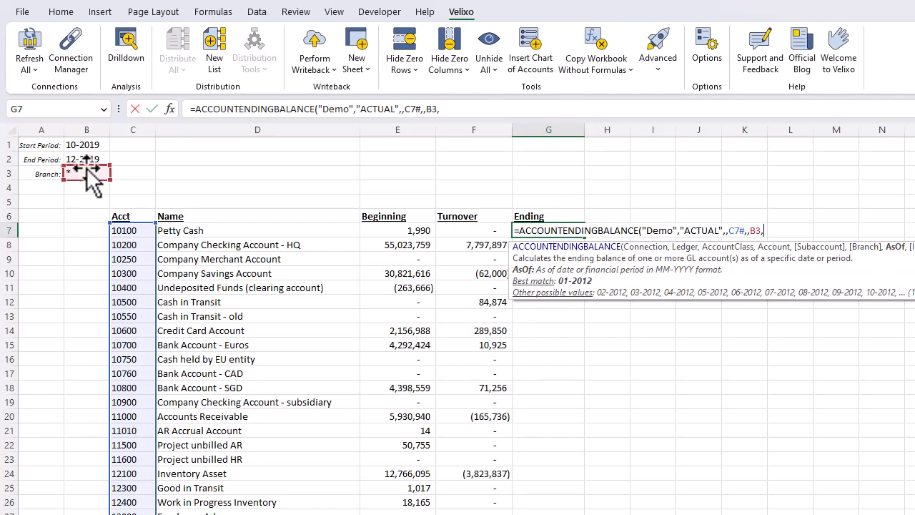
left_click(86, 160)
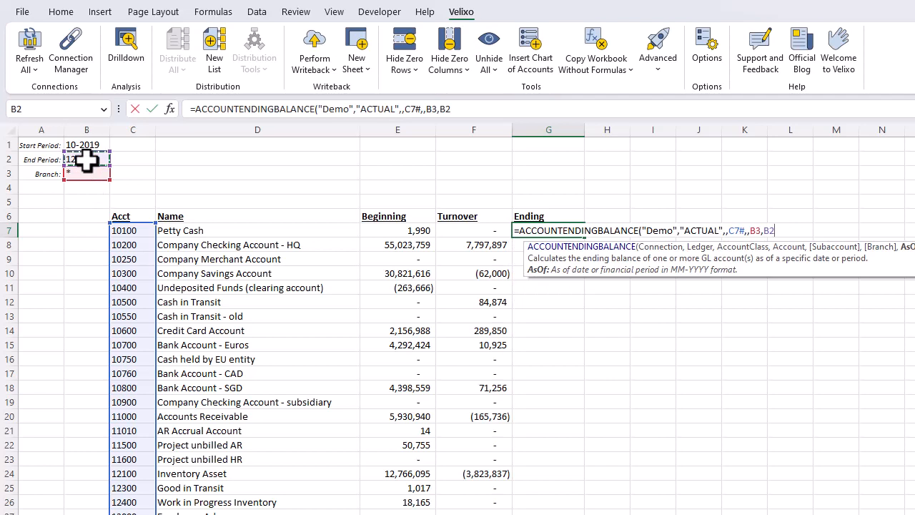
type(")")
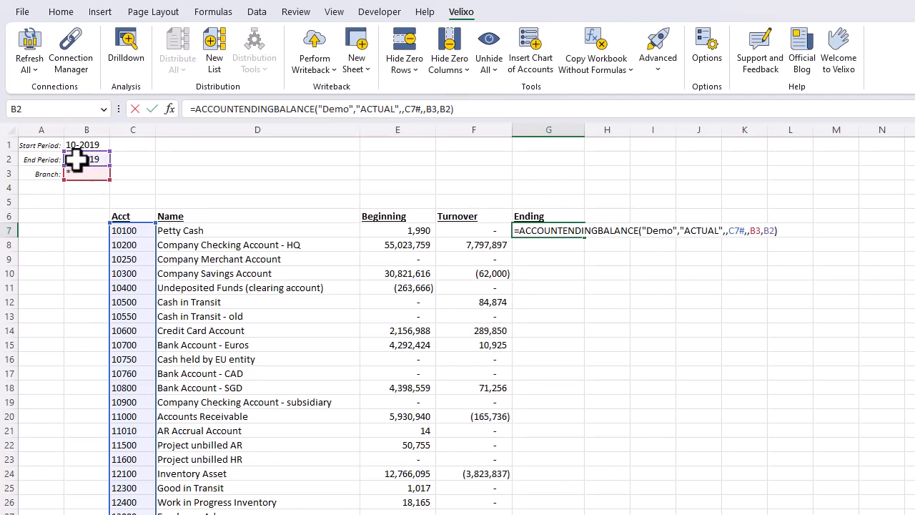
key("Return")
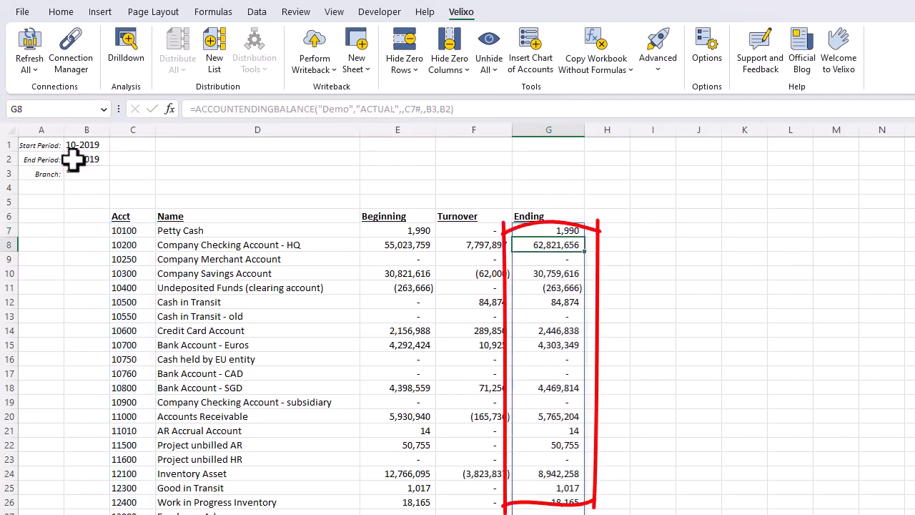
left_click(122, 172)
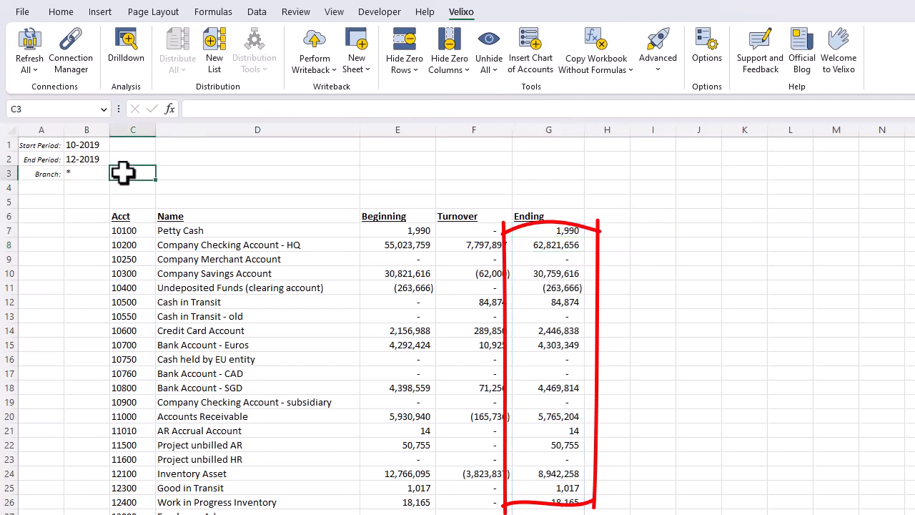